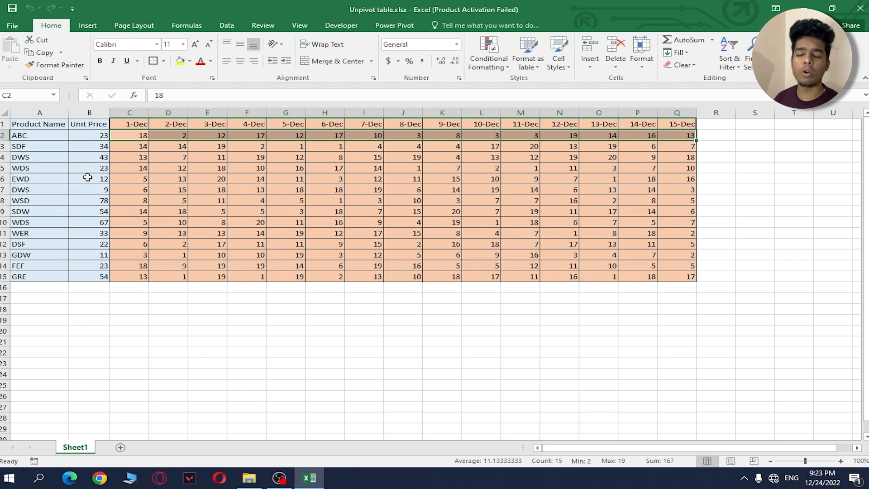
Examine the product names, the 1-Dec to 15-Dec date headers and the daily figures in the source table
click(40, 126)
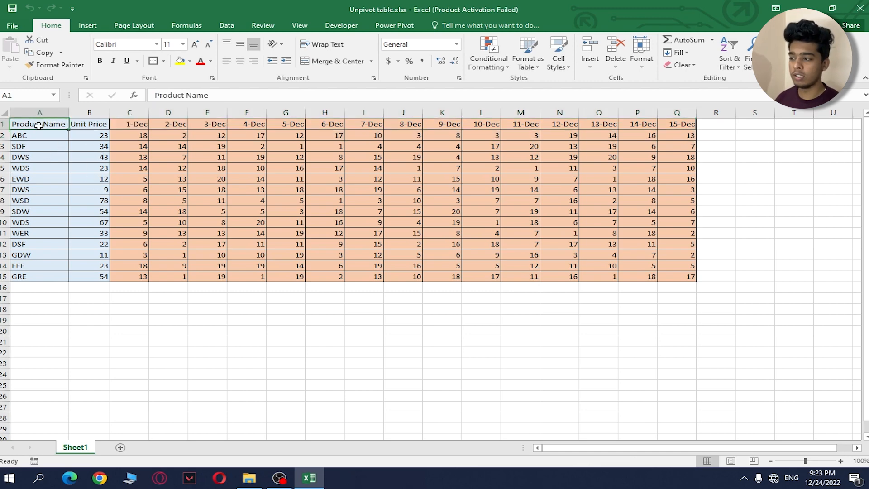
drag(47, 135, 54, 255)
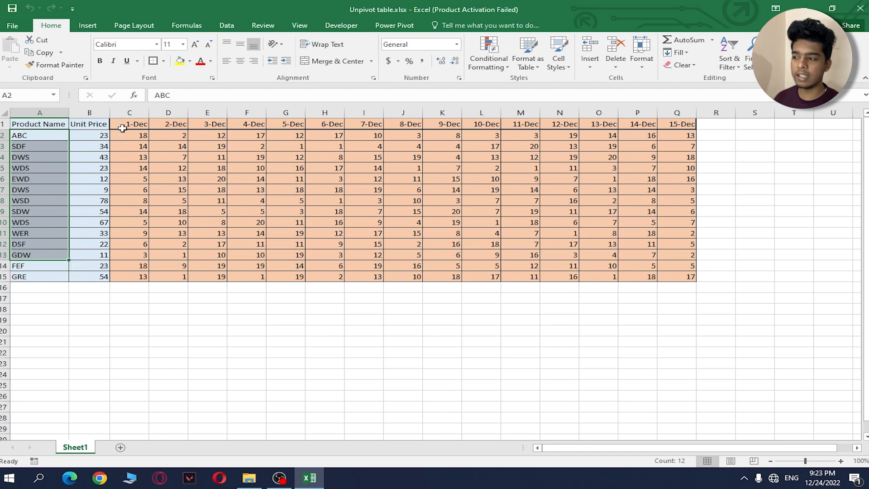
drag(122, 128, 683, 275)
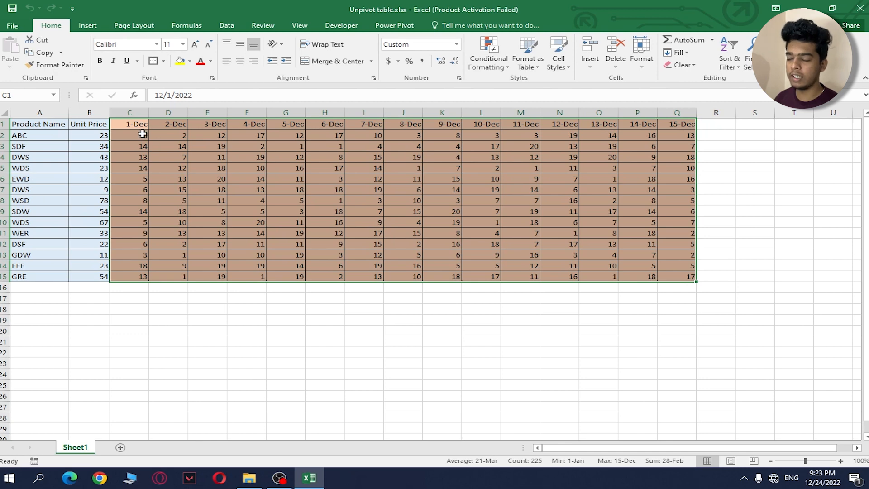
click(123, 123)
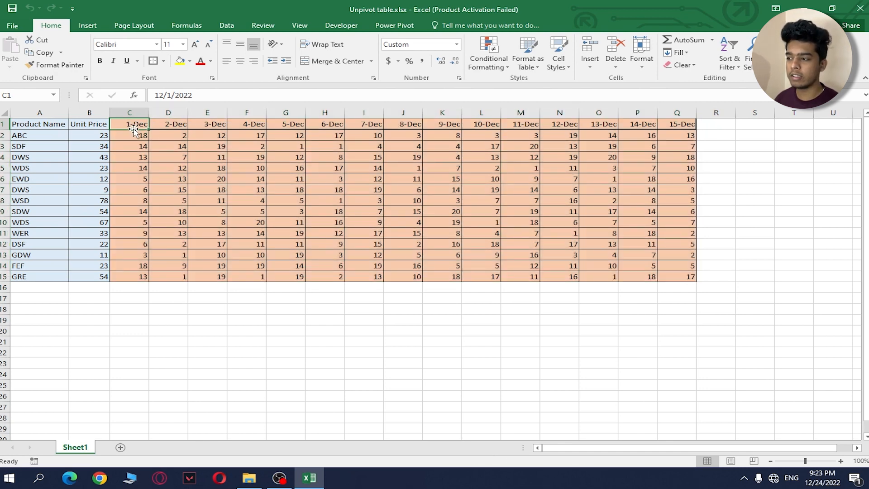
drag(132, 137, 131, 342)
drag(179, 135, 171, 328)
drag(124, 135, 129, 212)
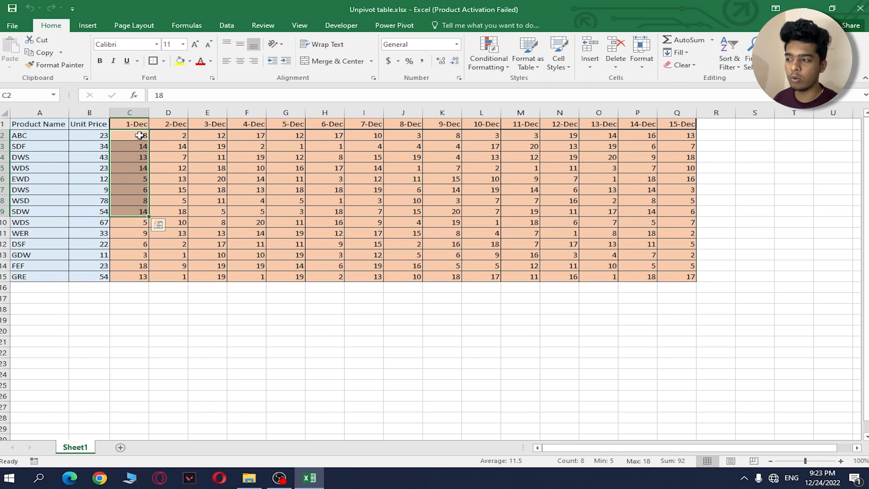
drag(165, 136, 571, 136)
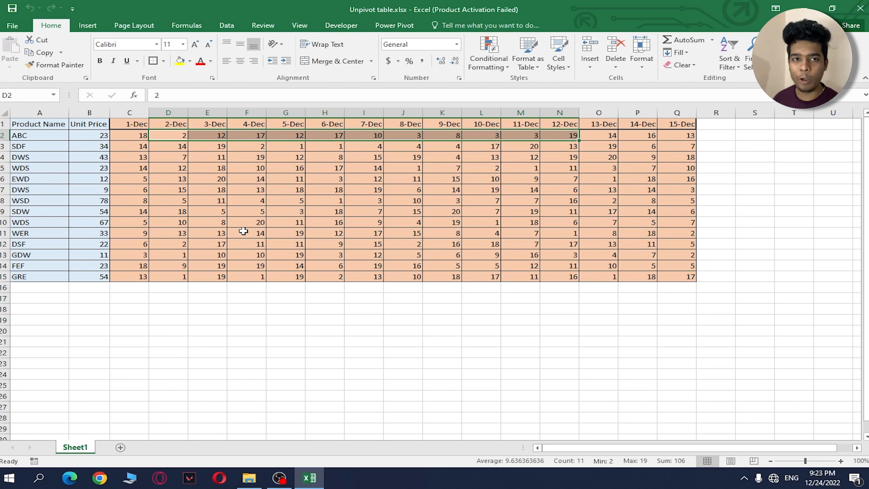
Create a new query from a workbook file, importing Unpivot table.xlsx from the Documents folder
click(230, 27)
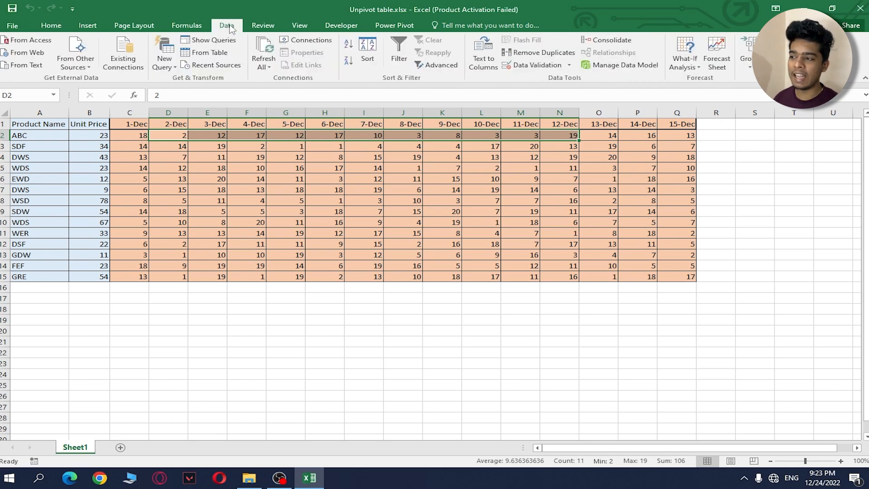
click(167, 62)
mouse_move(210, 94)
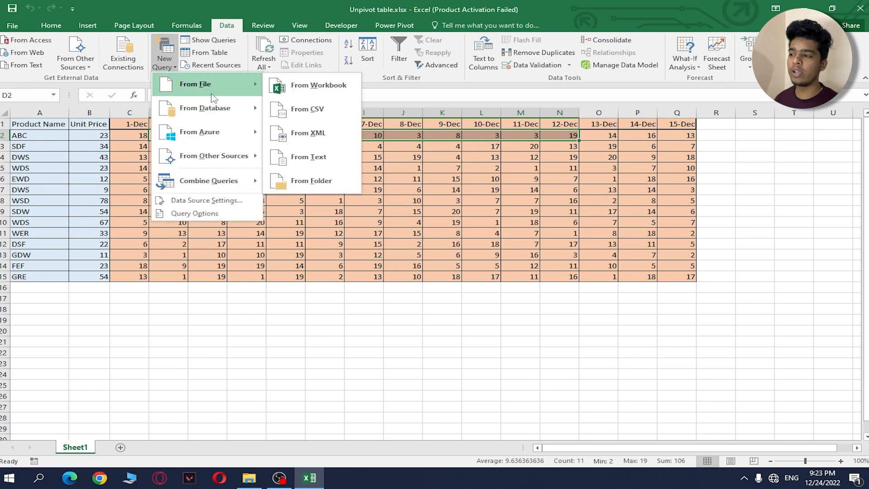
click(325, 93)
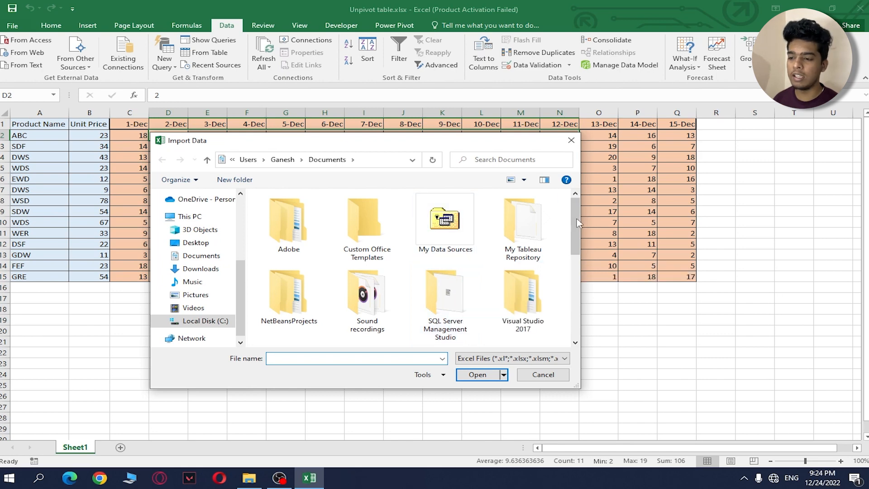
drag(575, 225, 574, 308)
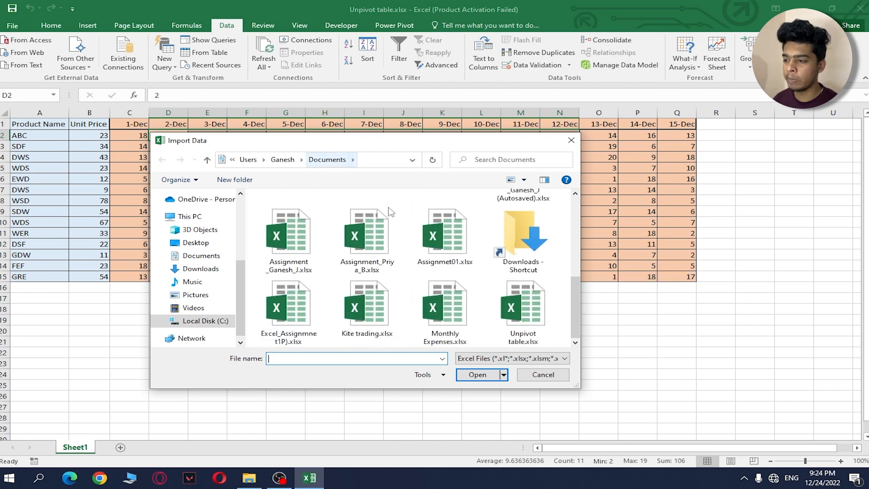
click(532, 306)
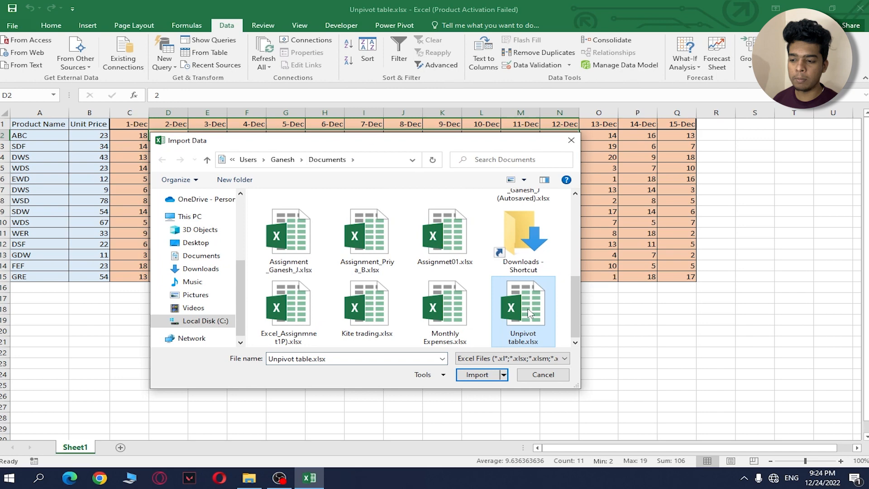
click(470, 375)
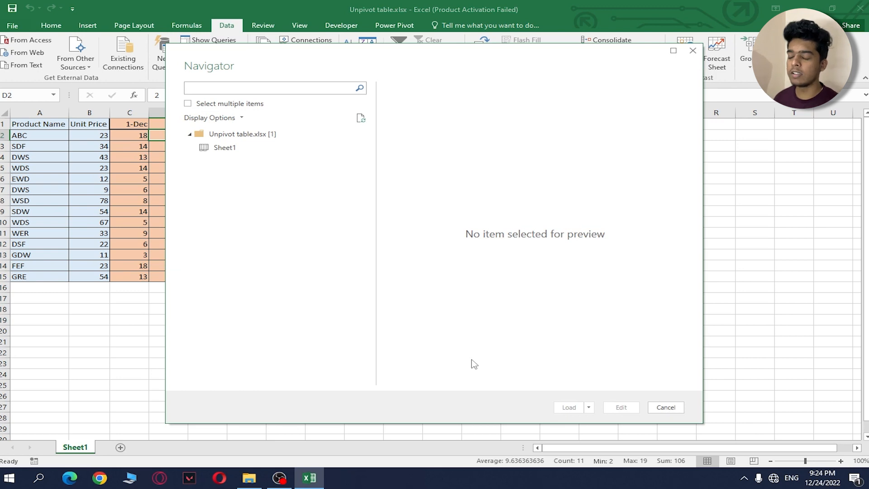
Open Sheet1 for editing in the Power Query Editor and use its first row as column headers
click(230, 150)
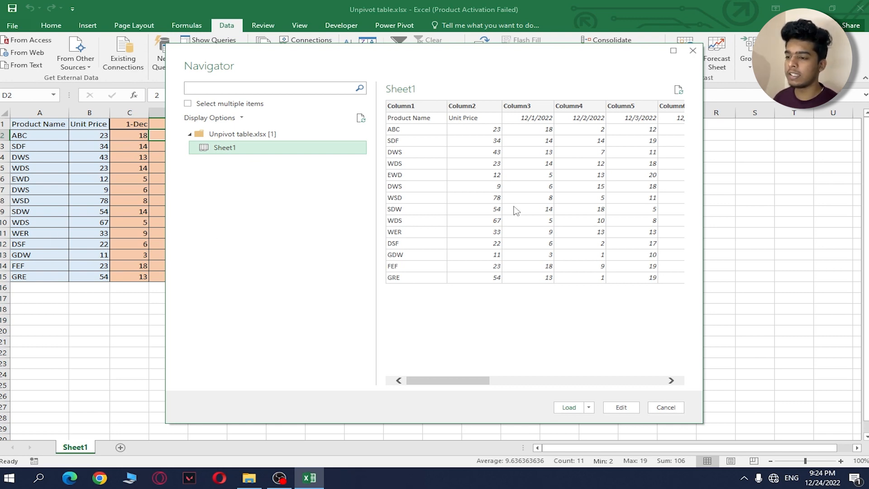
click(622, 409)
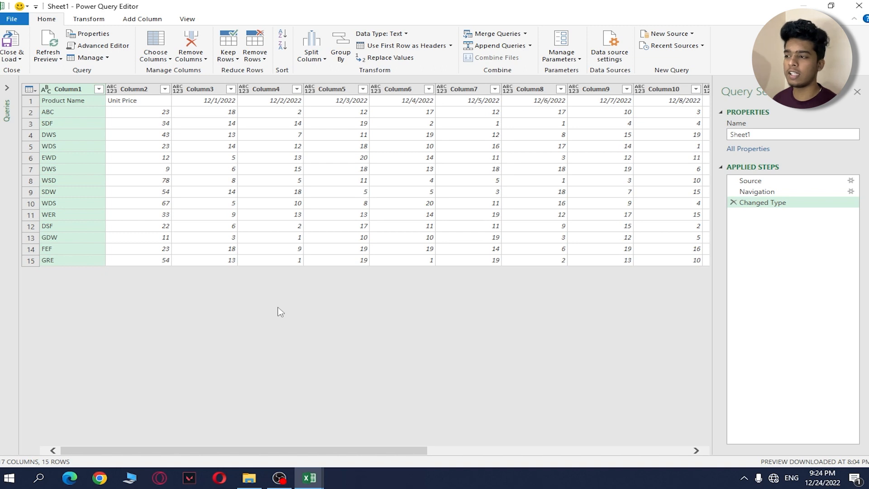
click(67, 102)
click(118, 103)
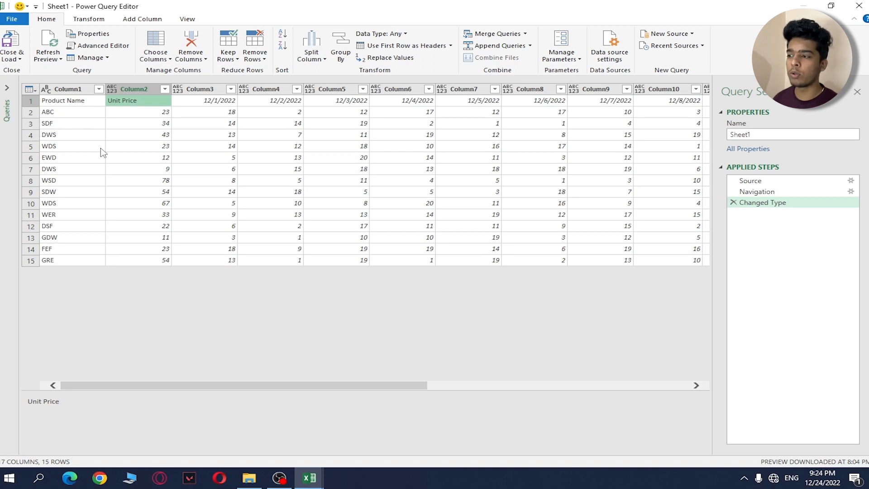
click(397, 47)
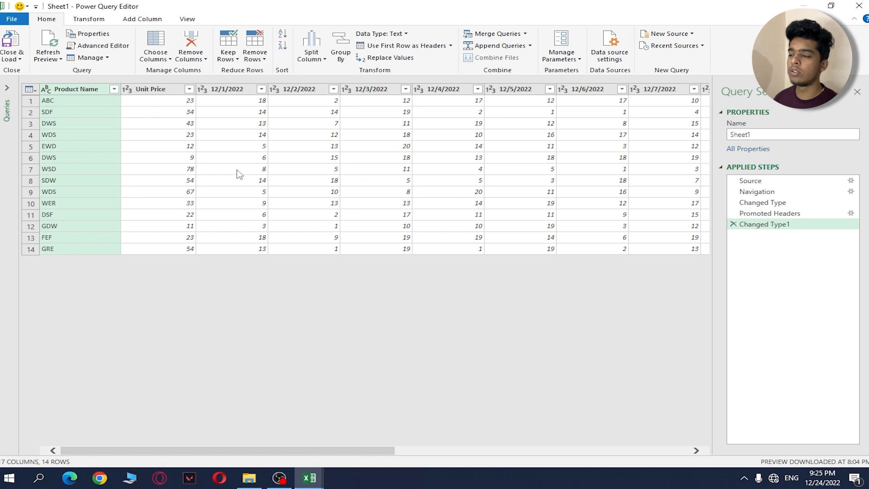
Unpivot all the date columns from 12/1/2022 through 12/15/2022, keeping Product Name and Unit Price as they are
click(247, 90)
click(286, 90)
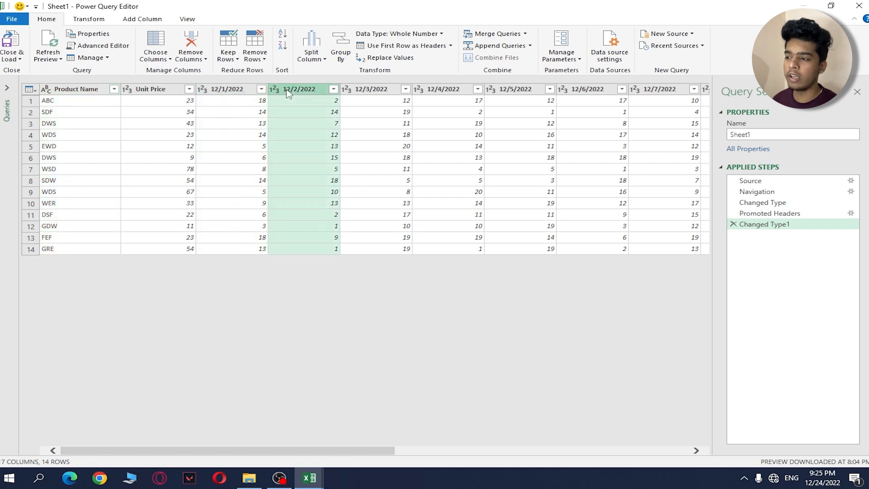
click(389, 91)
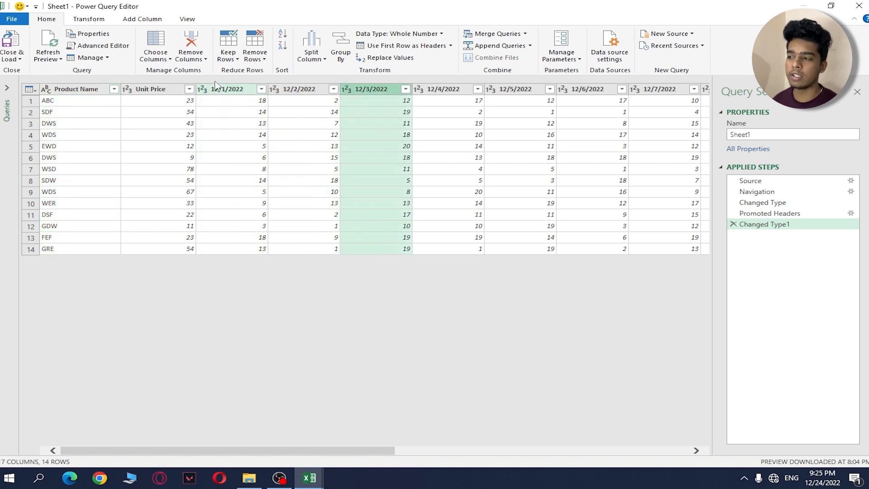
click(228, 92)
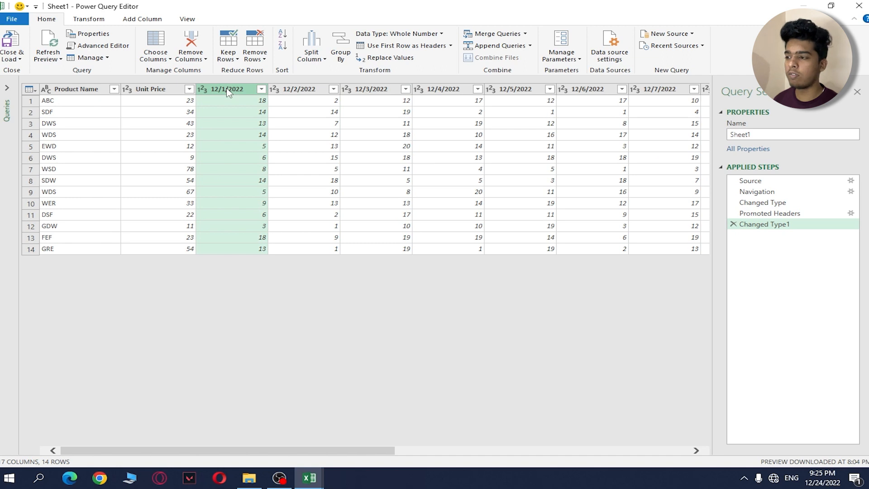
drag(229, 451, 530, 458)
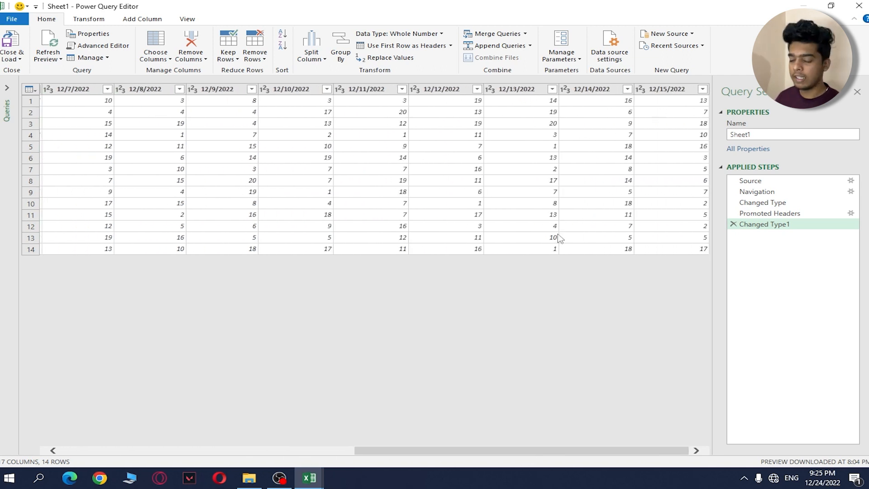
click(665, 92)
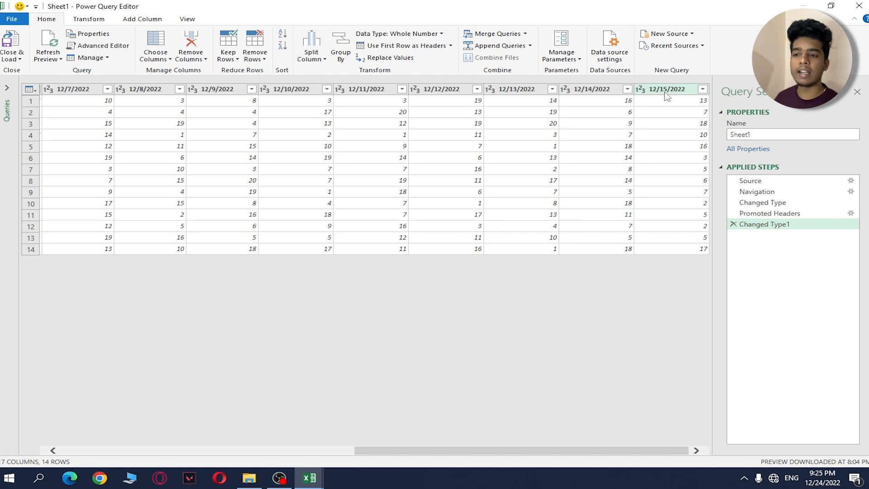
key(ctrl+shift+Left)
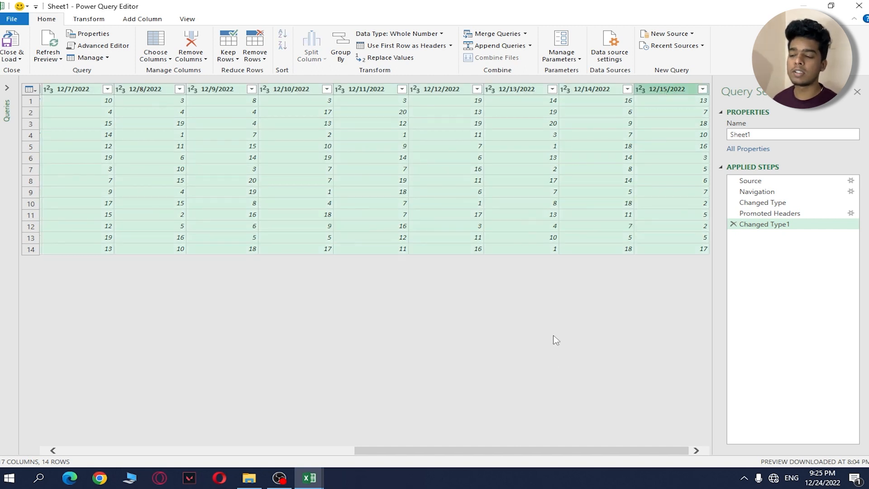
drag(550, 450, 255, 430)
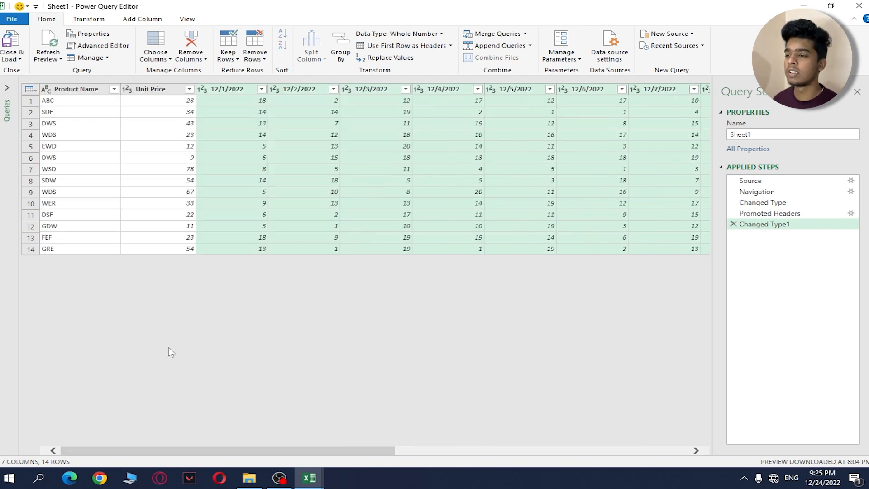
click(92, 21)
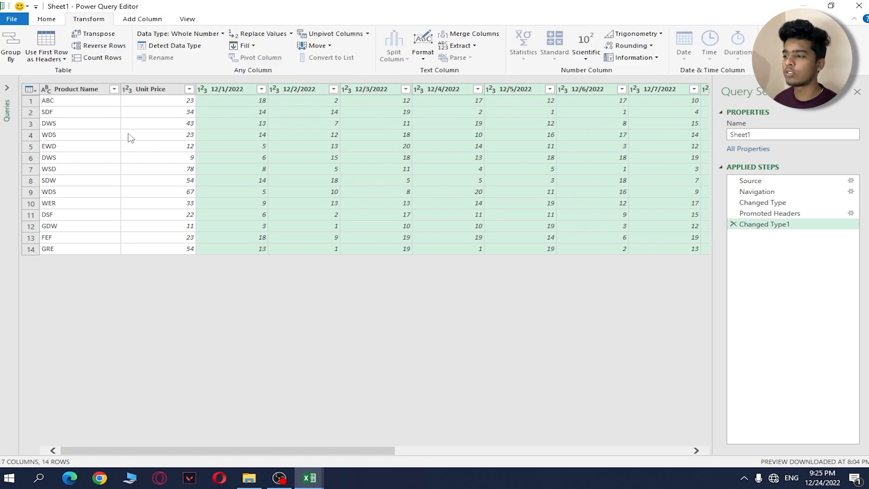
click(325, 35)
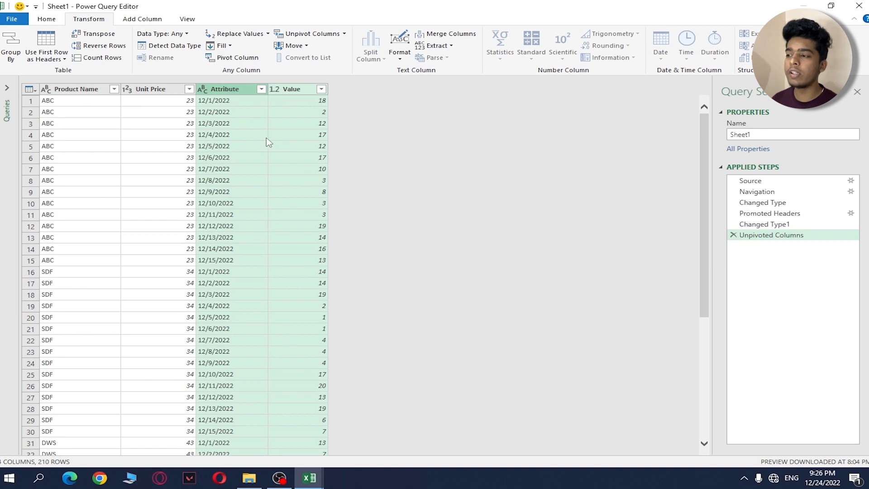
click(64, 102)
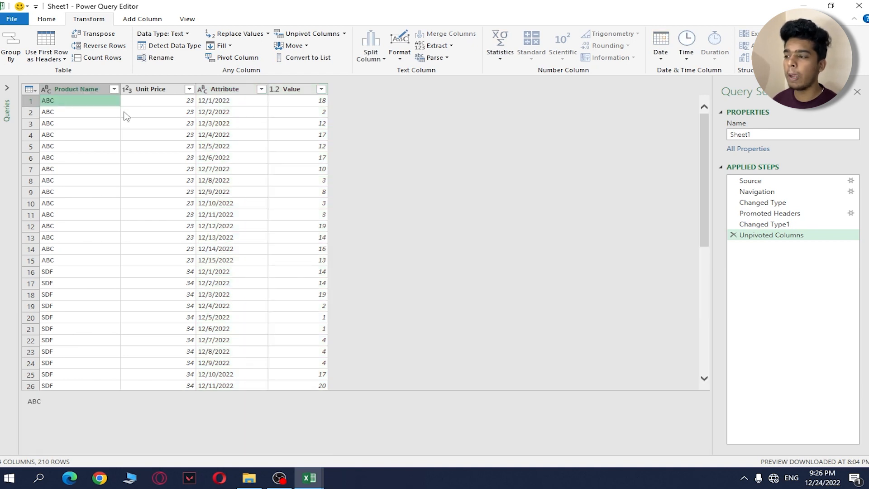
click(150, 107)
click(226, 106)
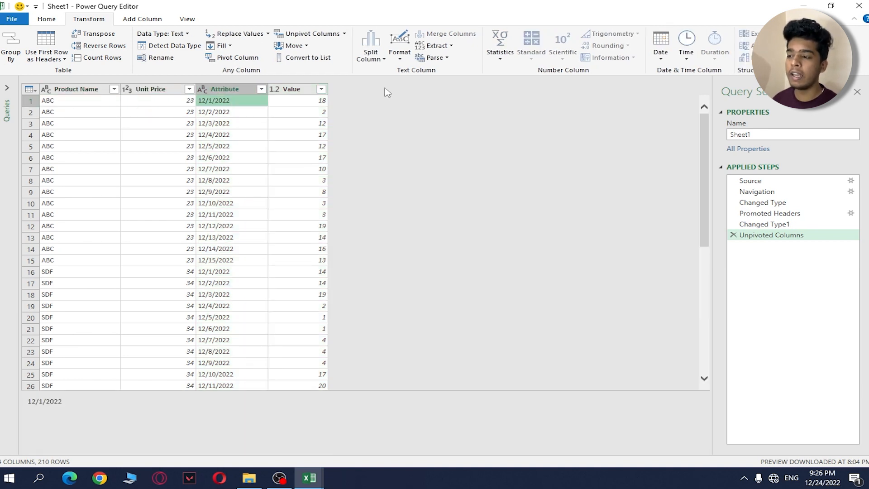
click(323, 101)
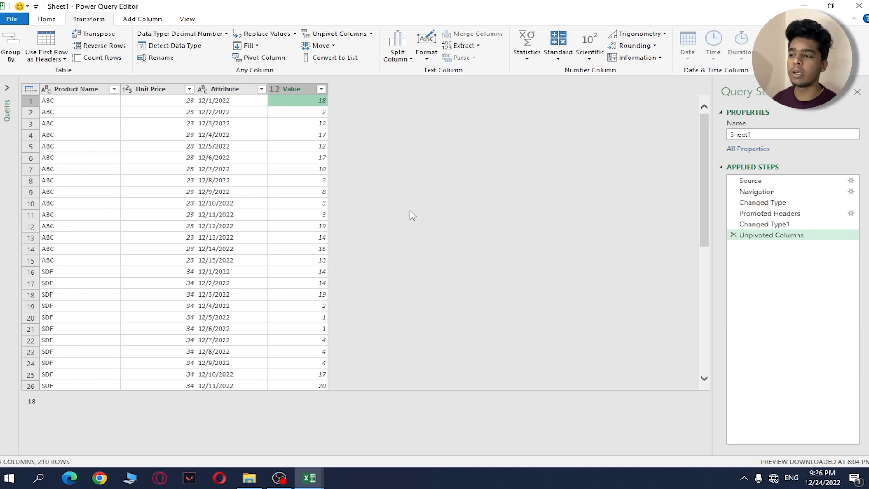
Rename the Attribute column to Date and the Value column to Units
click(236, 93)
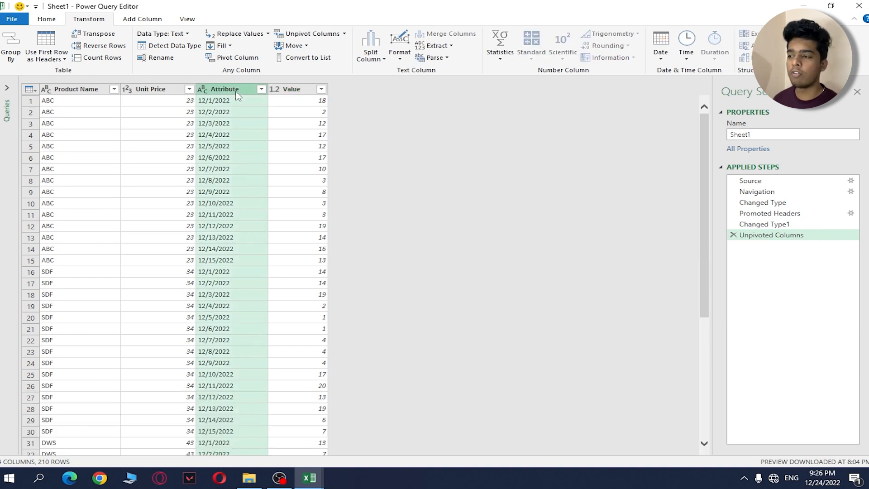
double_click(236, 92)
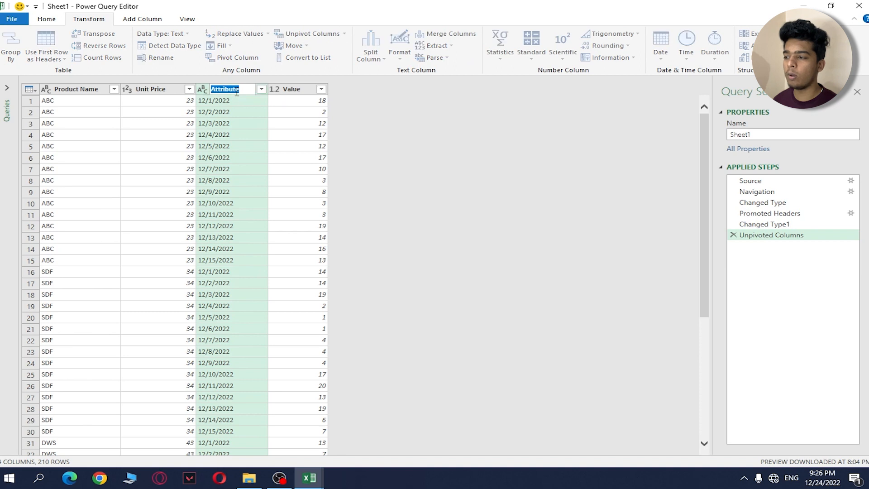
text(Date)
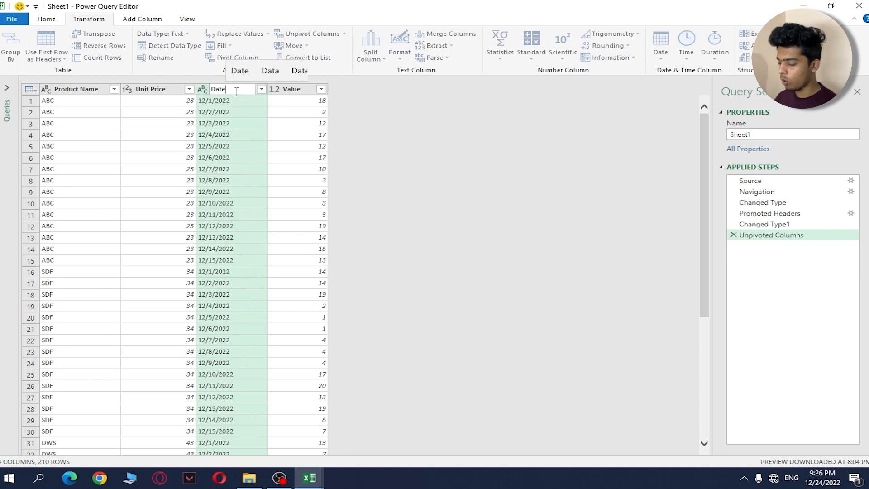
double_click(292, 89)
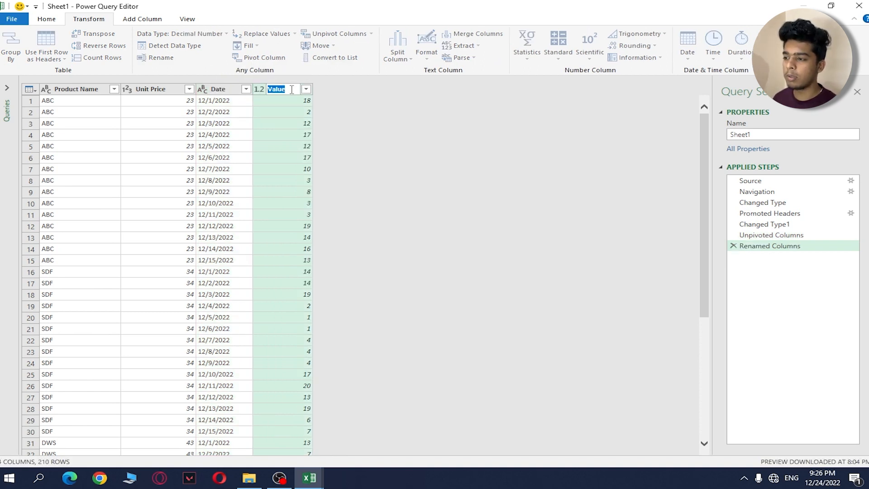
text(Unit)
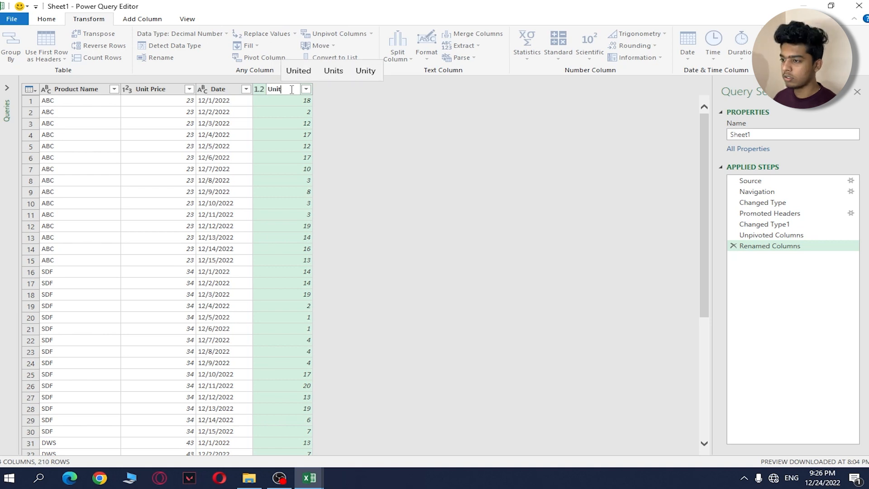
text(s)
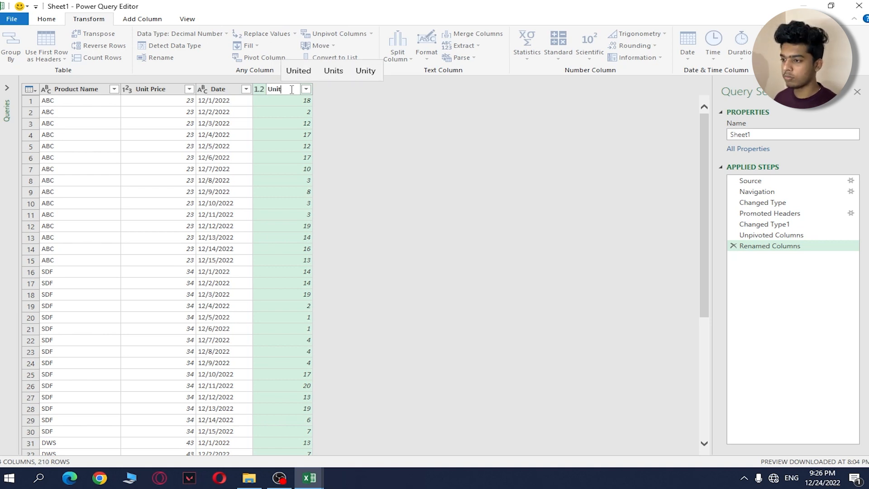
key(Return)
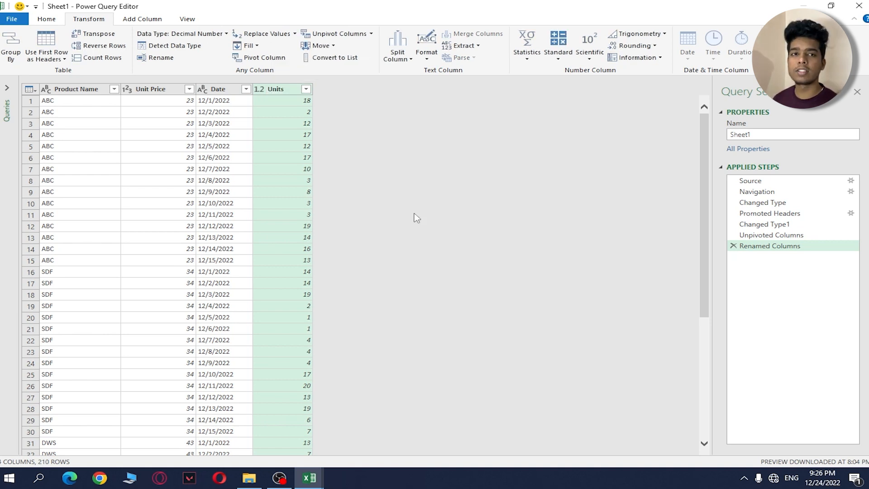
Close the query editor and load the unpivoted table into a new worksheet
click(45, 21)
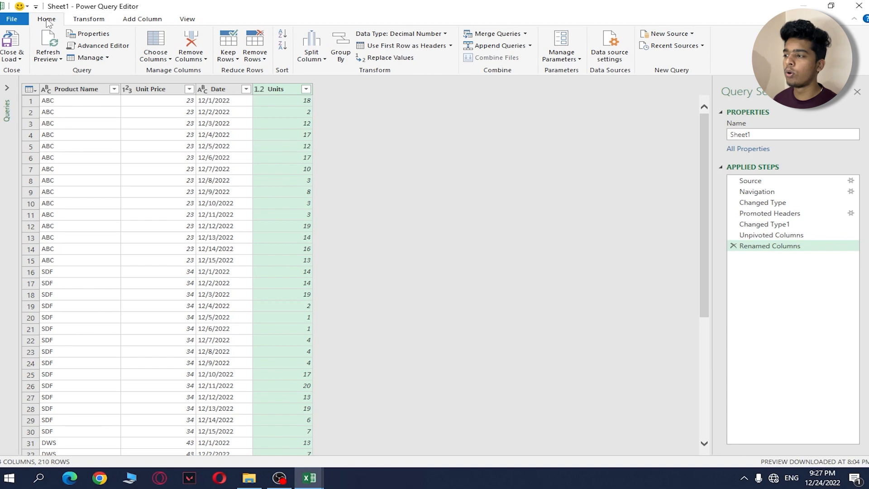
click(11, 42)
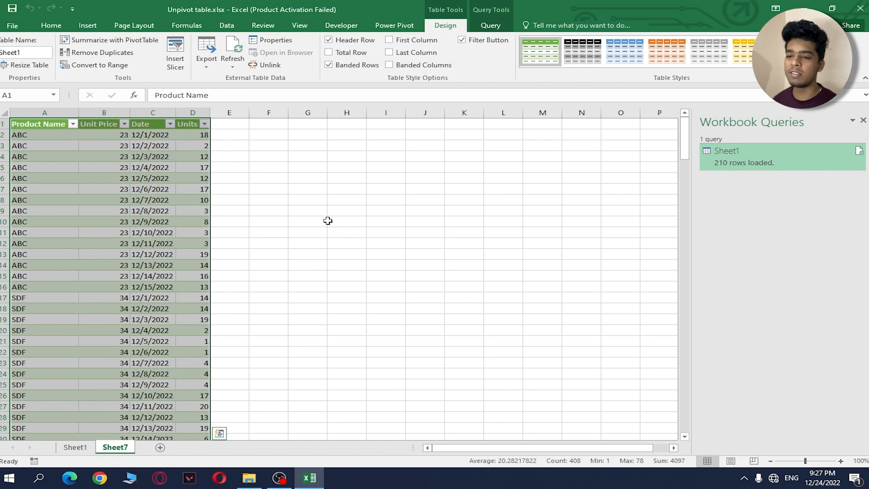
click(328, 221)
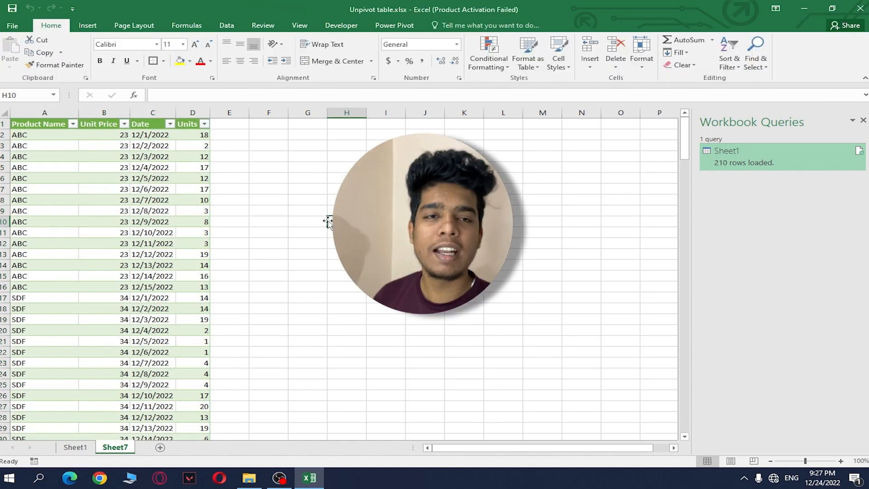